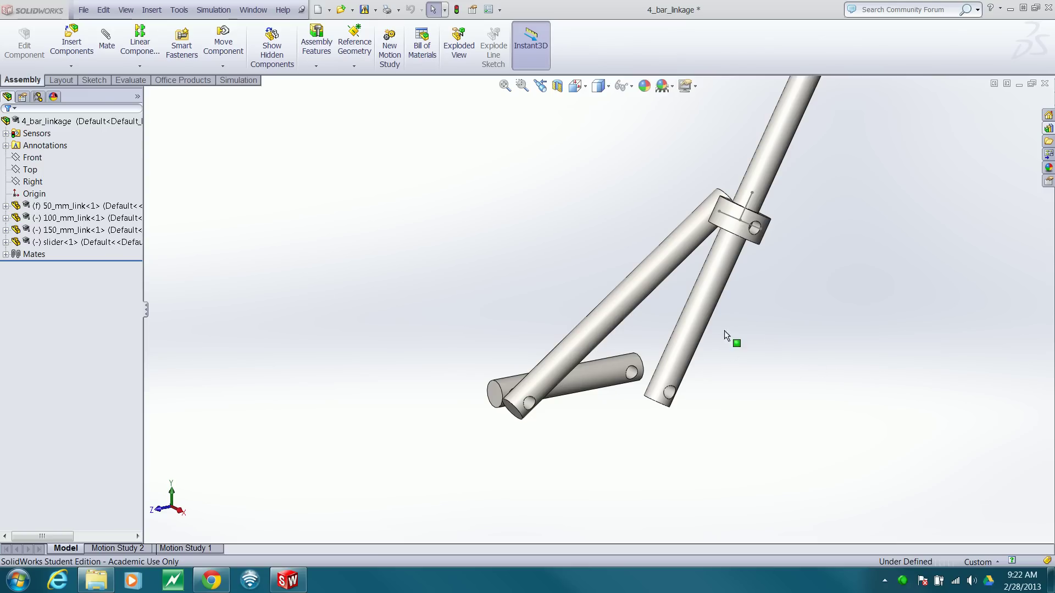
Swing the 150_mm_link through two positions so the slider follows, ending upright.
{"action": "left_click_drag", "start_coordinate": [773, 155], "coordinate": [552, 176]}
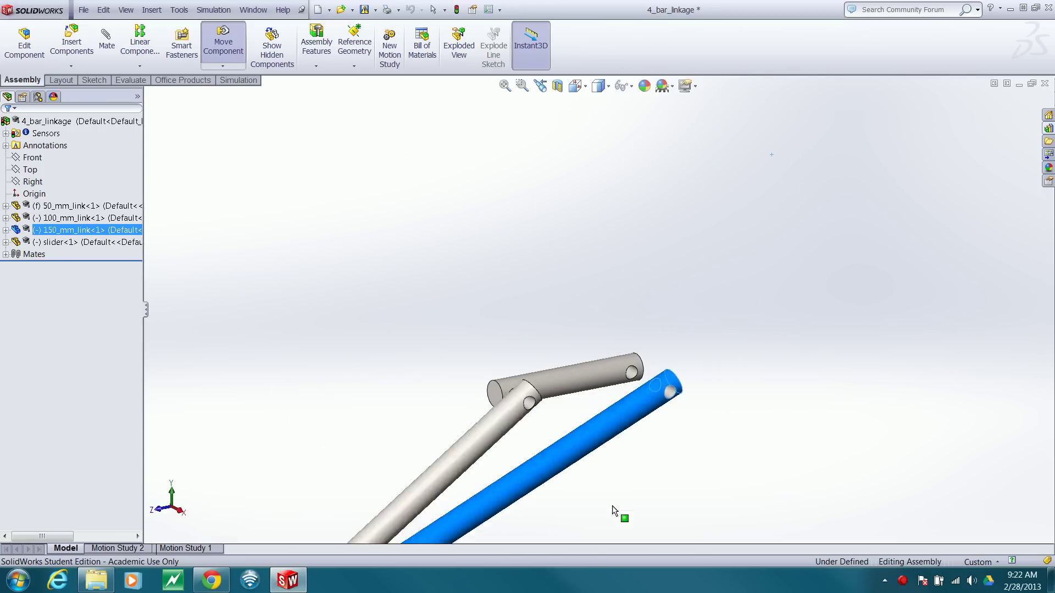
{"action": "mouse_move", "coordinate": [552, 177]}
{"action": "left_mouse_down"}
{"action": "mouse_move", "coordinate": [742, 322]}
{"action": "mouse_move", "coordinate": [504, 238]}
{"action": "left_mouse_up"}
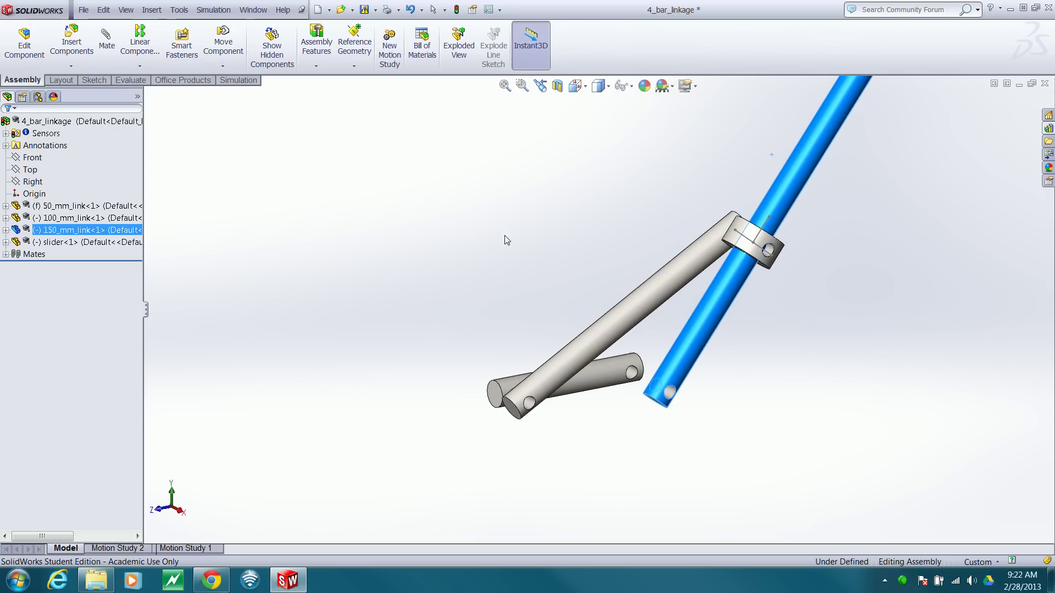
Load the SolidWorks Motion add-in from Office Products and switch to Motion Study 2.
{"action": "left_click", "coordinate": [192, 81]}
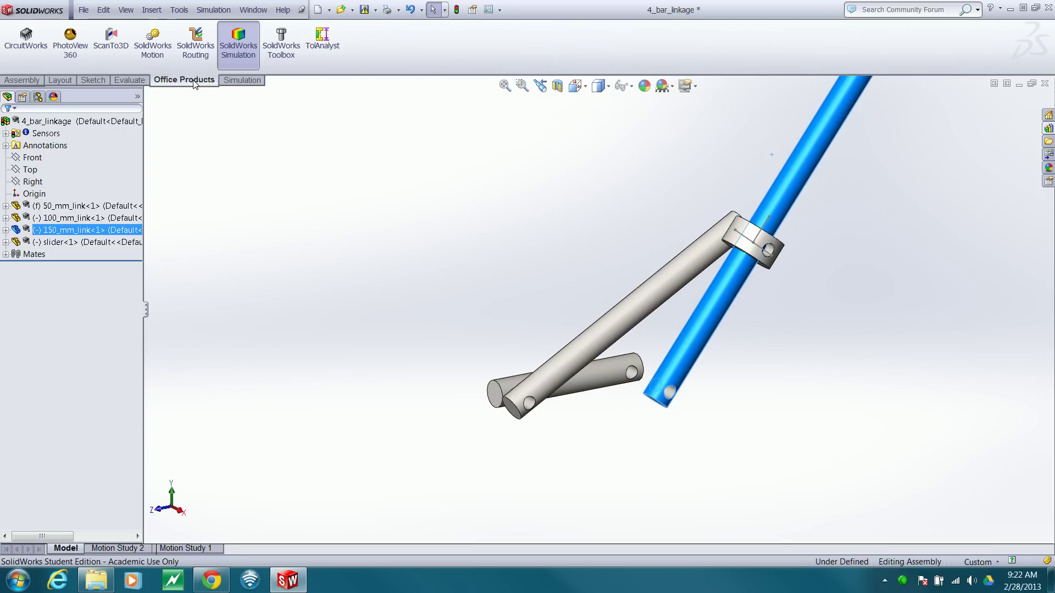
{"action": "left_click", "coordinate": [155, 56]}
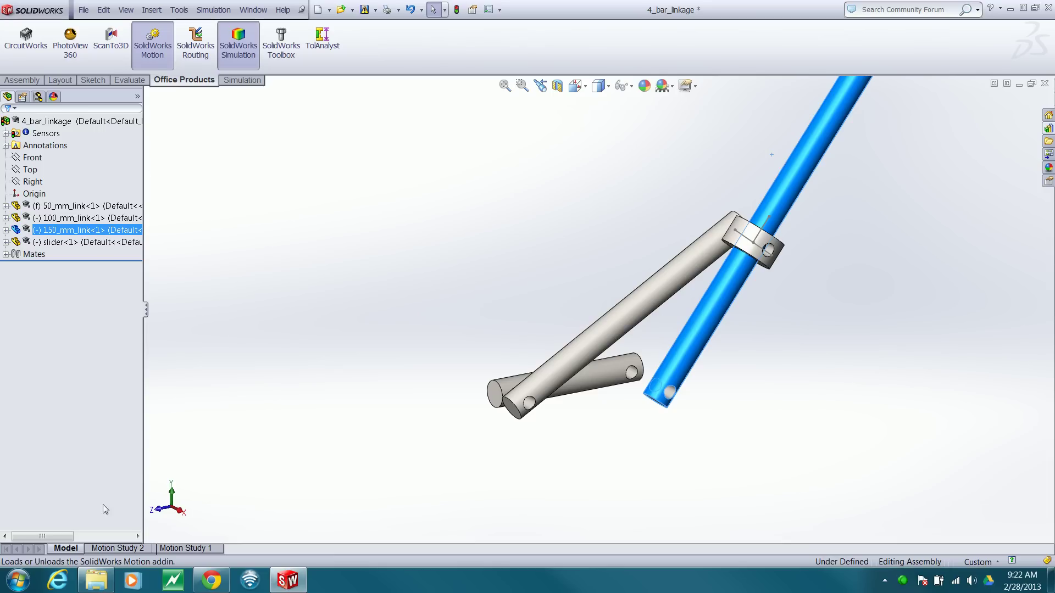
{"action": "left_click", "coordinate": [125, 548]}
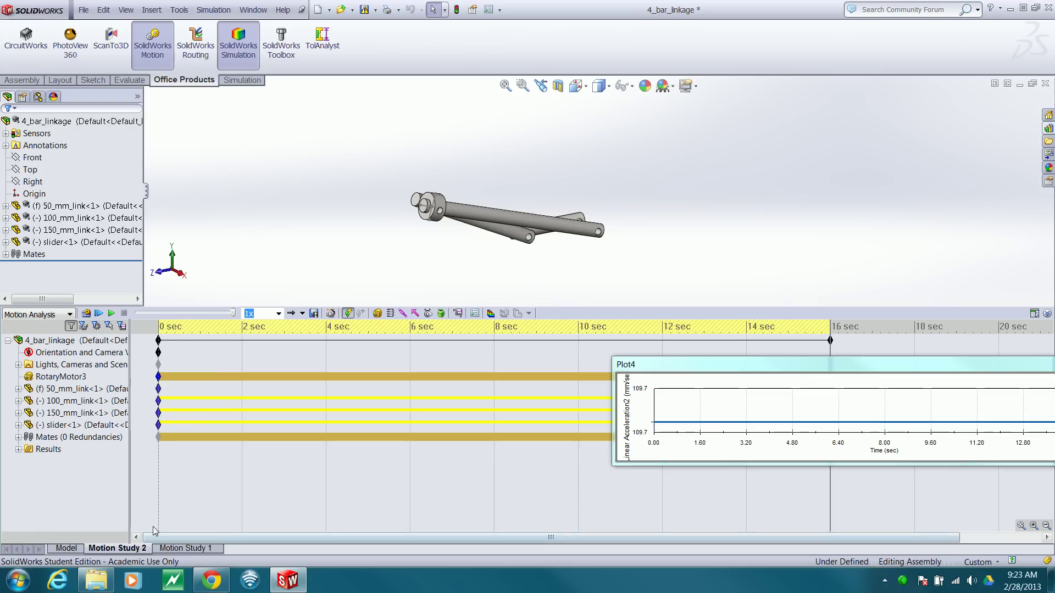
Set Motion Study 2 to Motion Analysis, calculate it, and select the 4_bar_linkage root.
{"action": "left_click", "coordinate": [69, 316]}
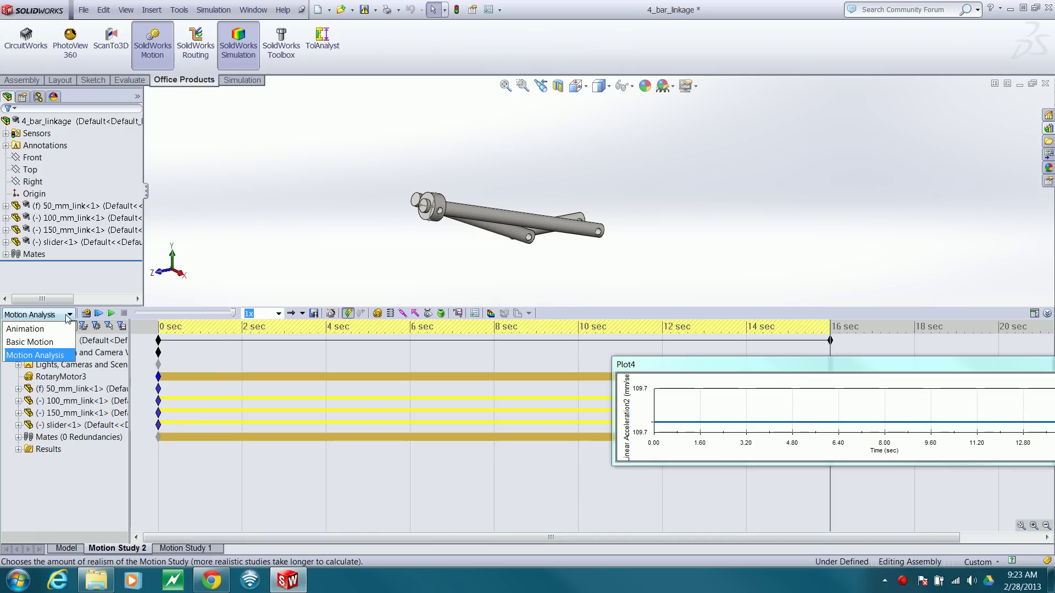
{"action": "left_click", "coordinate": [59, 356]}
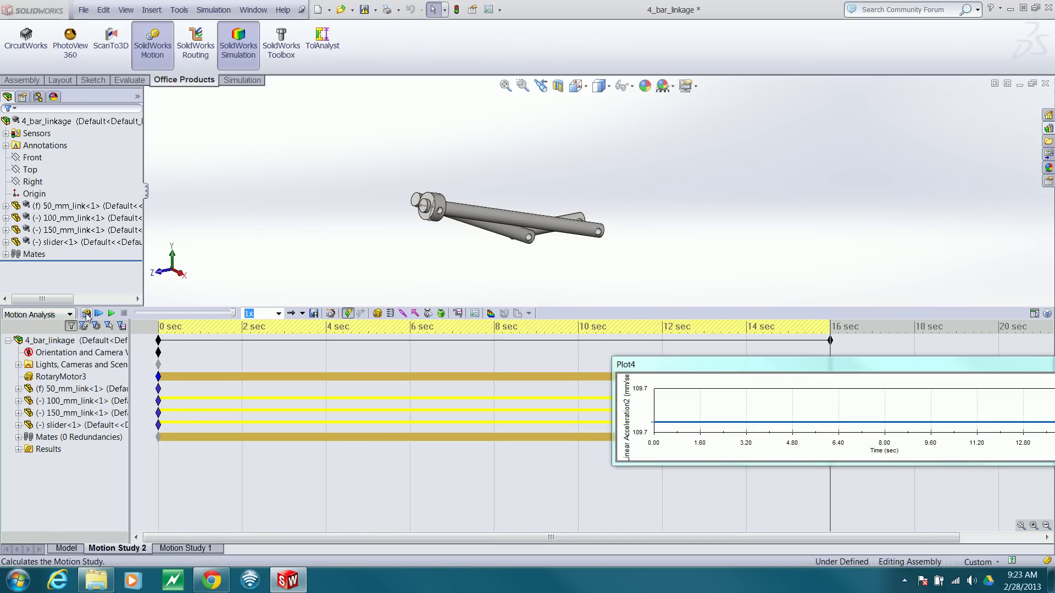
{"action": "left_click", "coordinate": [87, 315]}
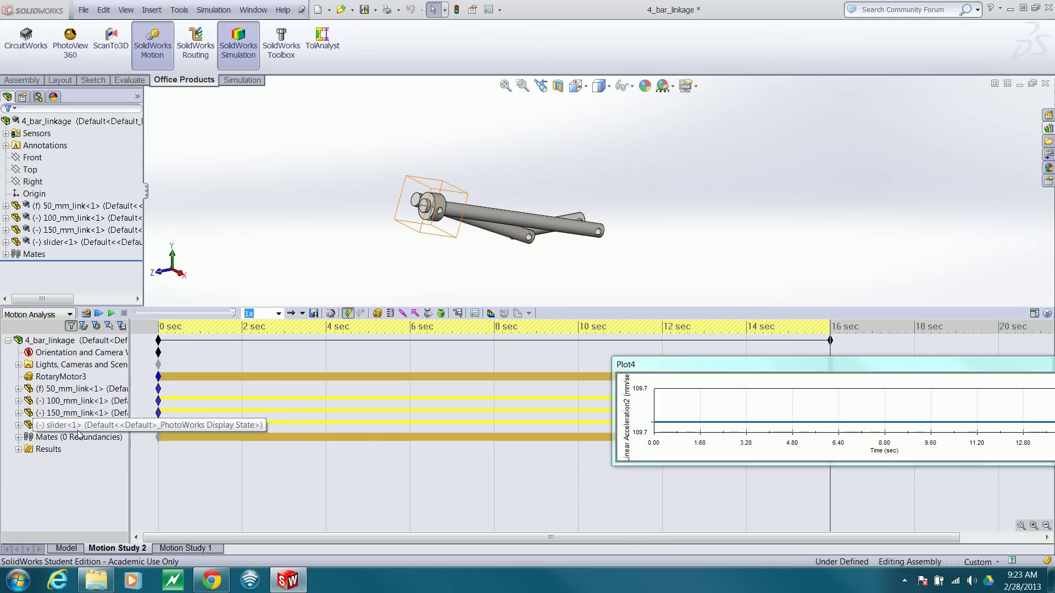
{"action": "left_click", "coordinate": [248, 371]}
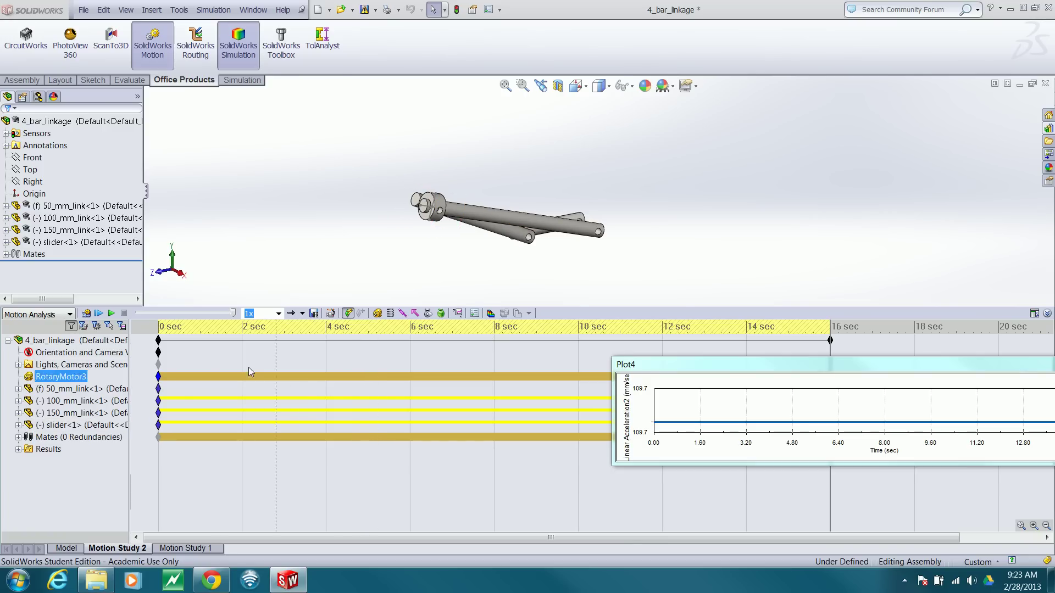
{"action": "left_click", "coordinate": [153, 341]}
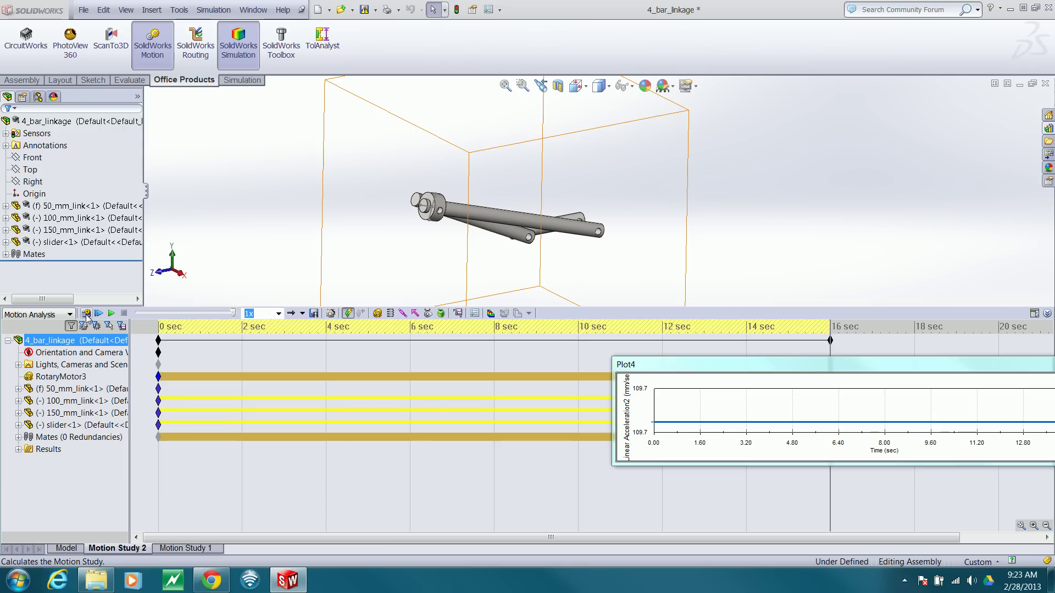
Run Calculate on the linkage study until the messages report End Simulation and Finished.
{"action": "left_click", "coordinate": [87, 314]}
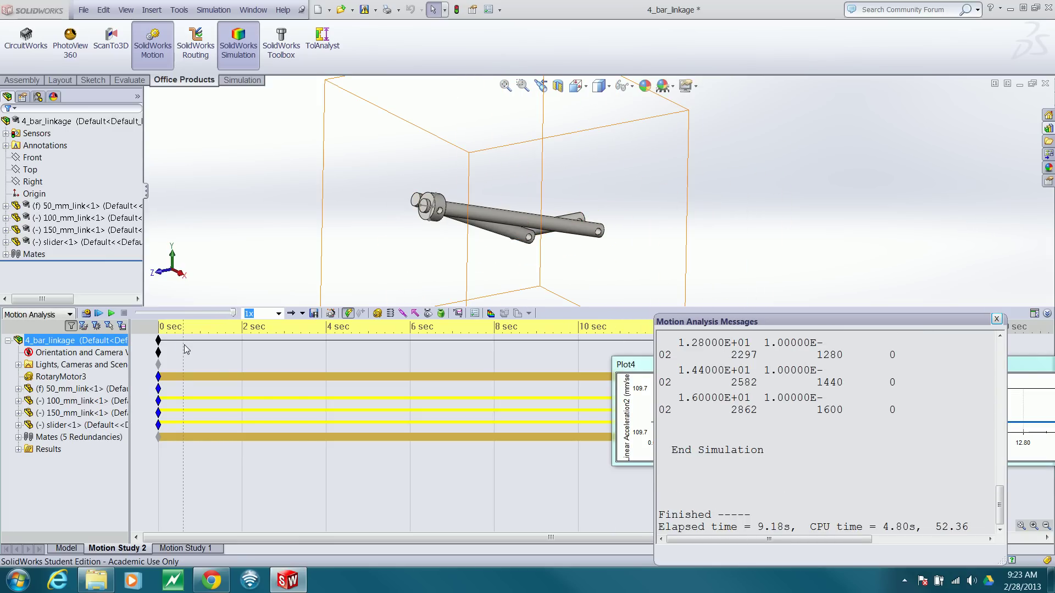
Export 4_bar_linkage to ADAMS and clear the location warning to reach the save dialog.
{"action": "right_click", "coordinate": [64, 346]}
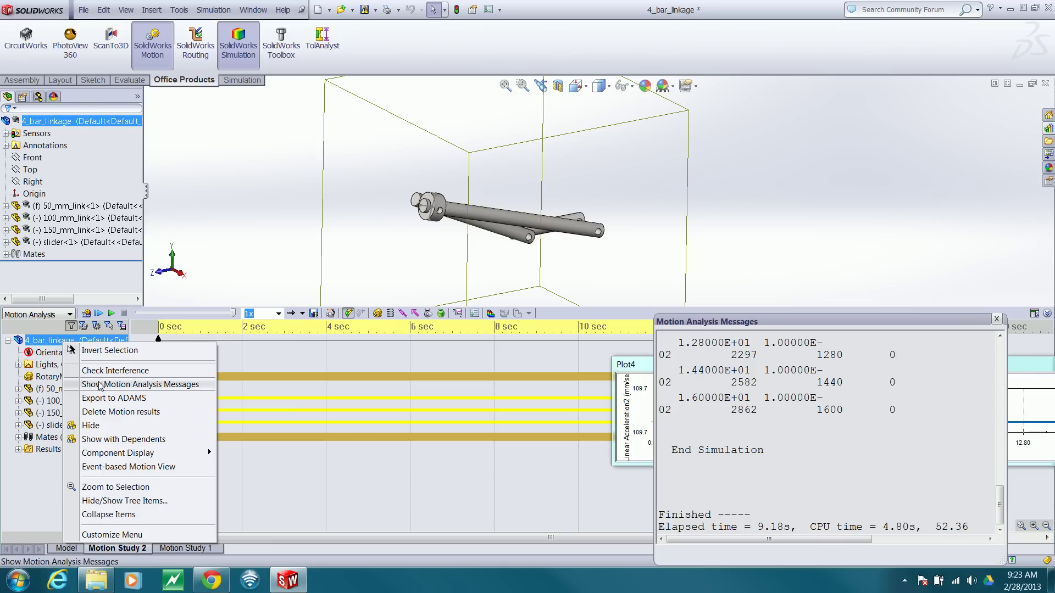
{"action": "left_click", "coordinate": [111, 401]}
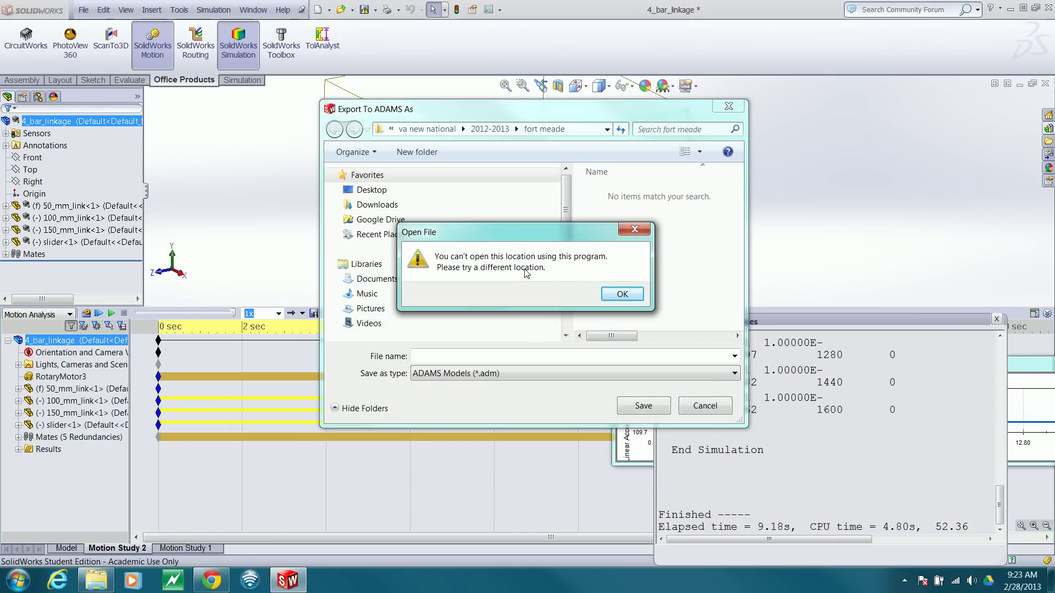
{"action": "left_click", "coordinate": [622, 297]}
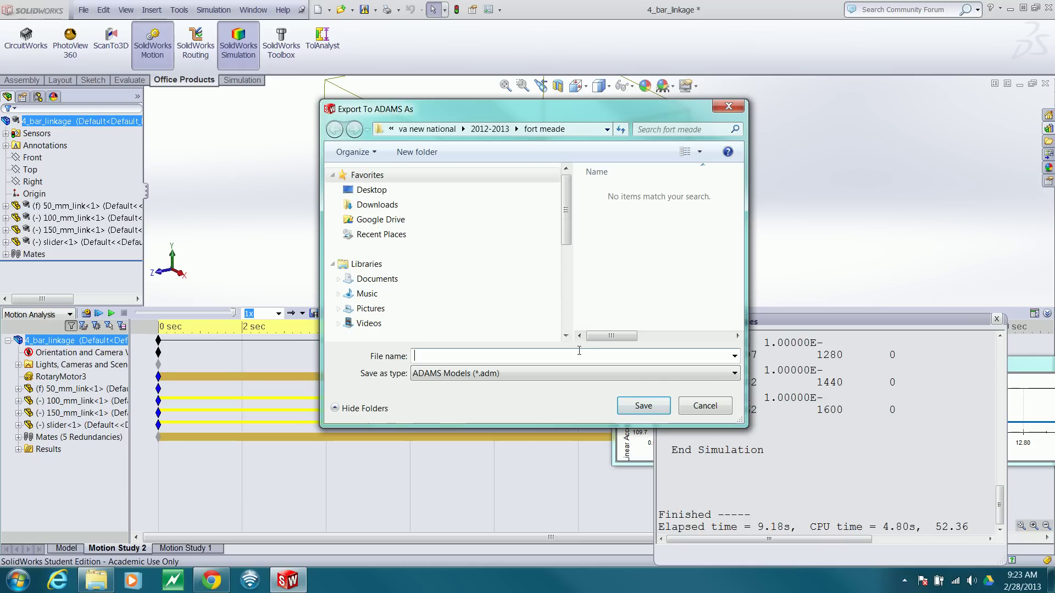